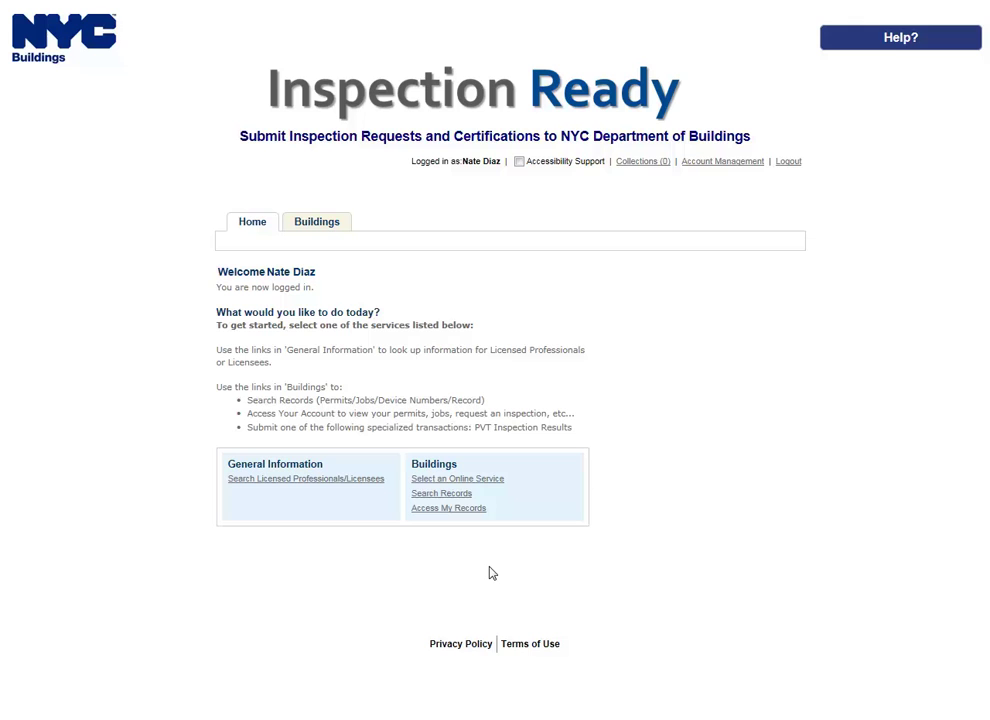
Step: Open Access My Records under Buildings to list the account's elevator device records
click(462, 519)
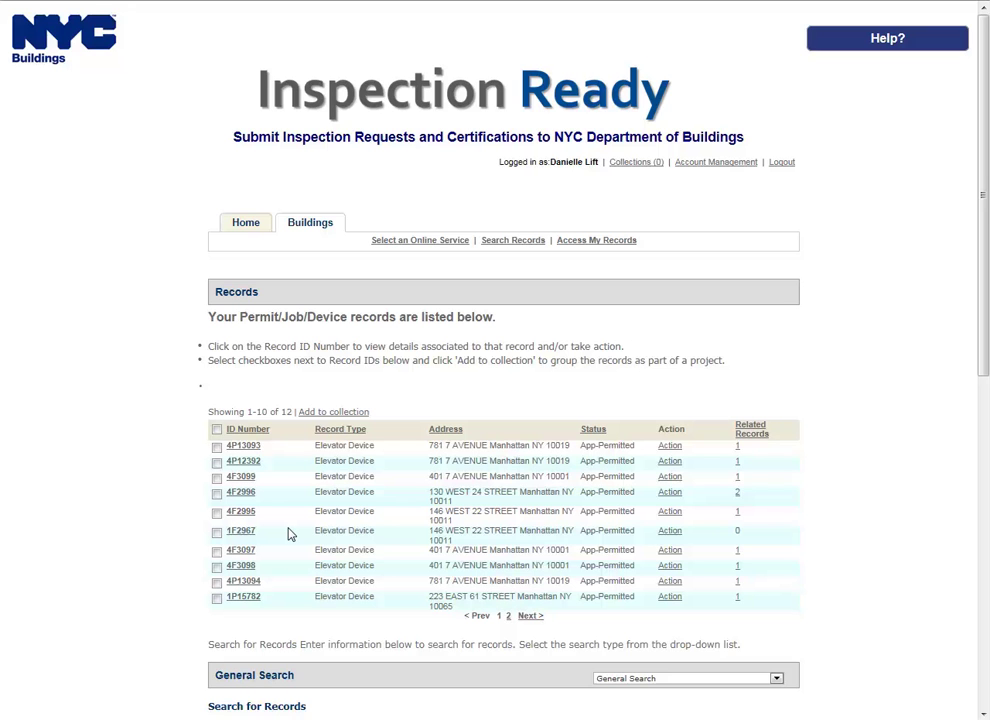
Step: Open record 1F2967's details and expand its Attachments section, which is still empty
click(240, 533)
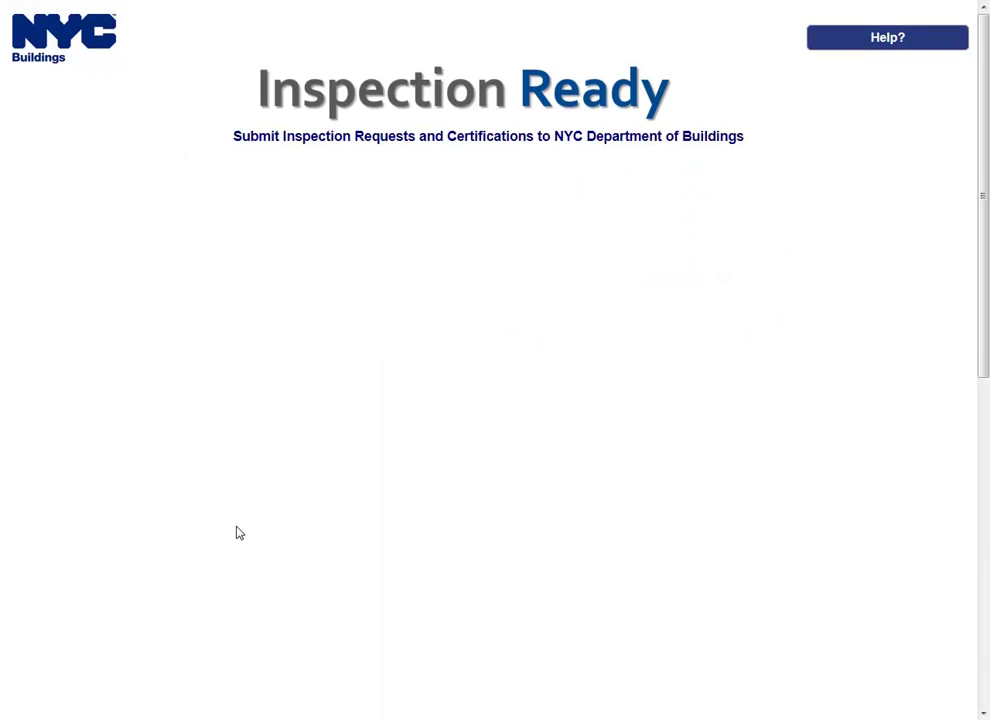
scroll(237, 530, down, 3)
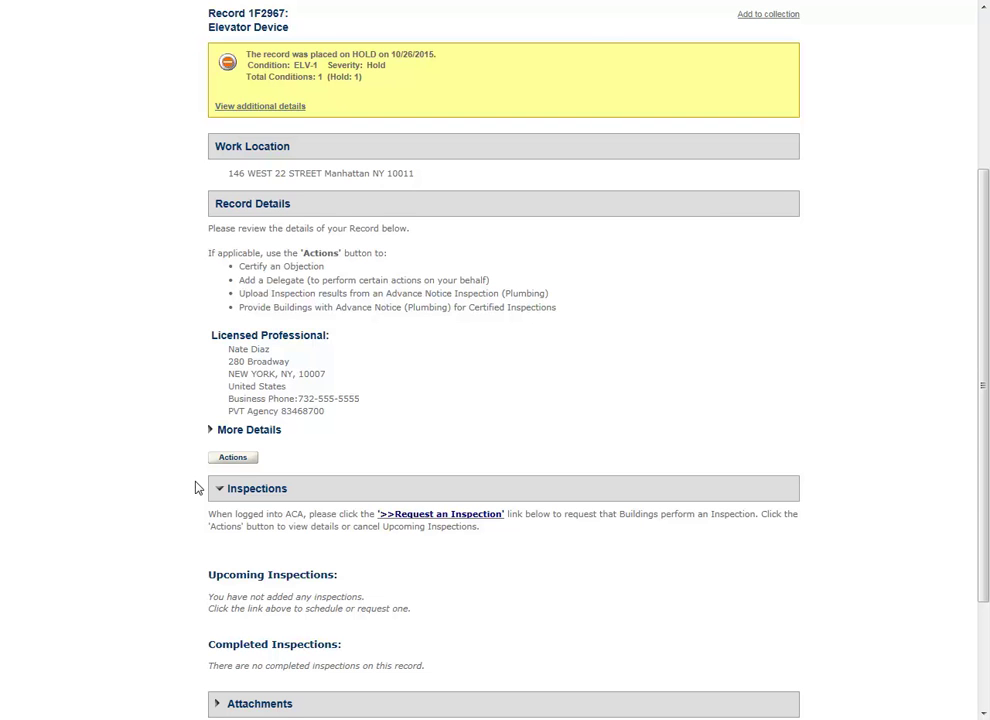
scroll(197, 488, down, 2)
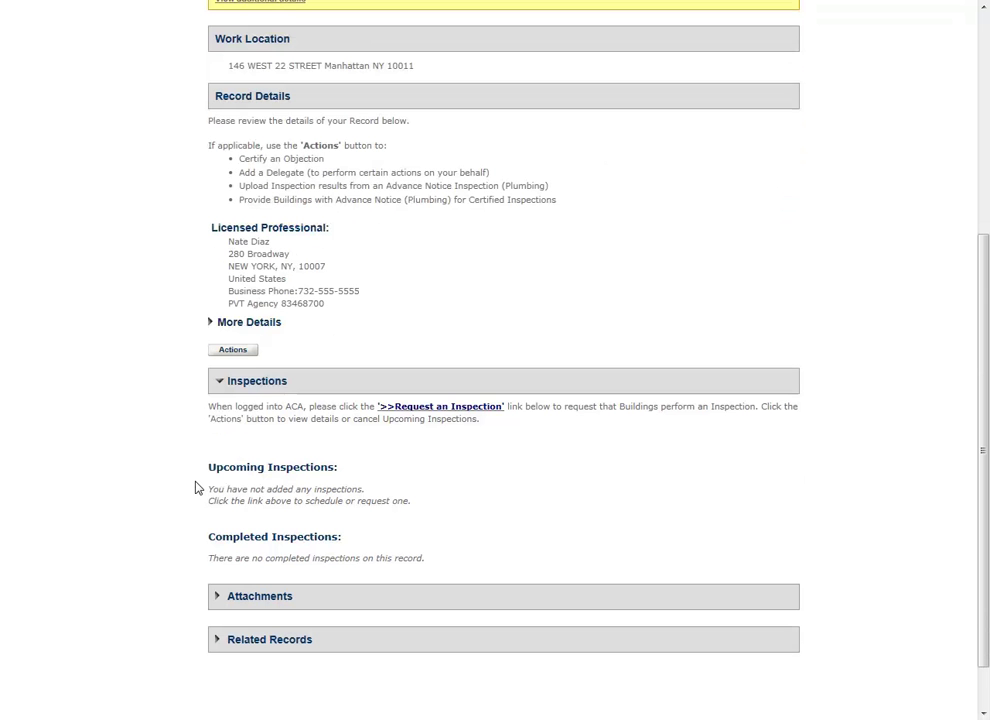
click(220, 600)
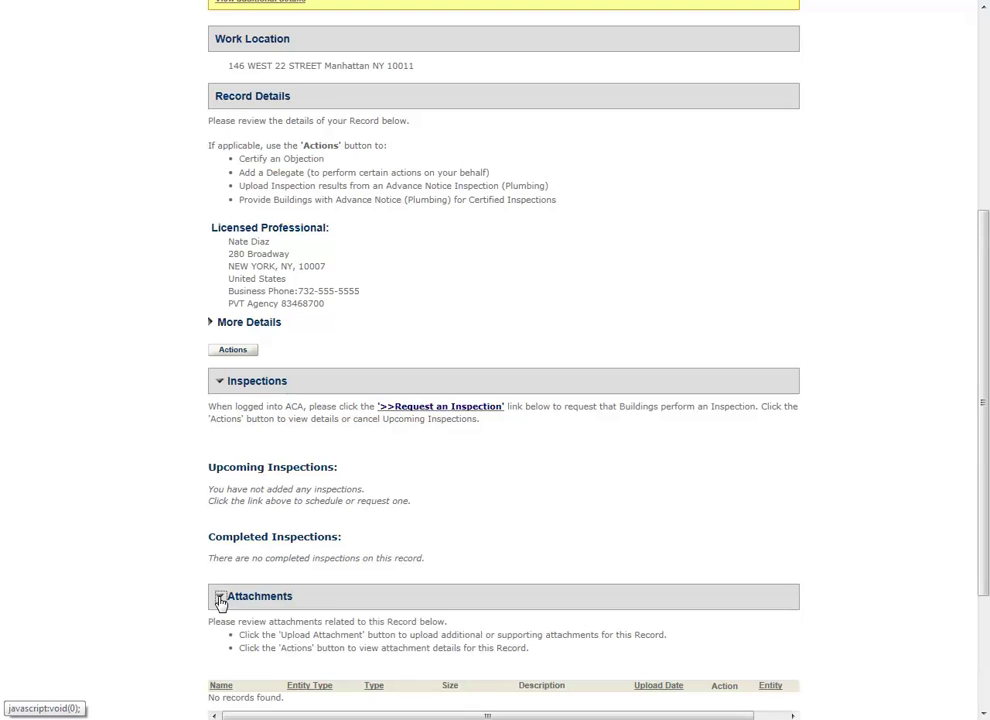
scroll(220, 600, down, 2)
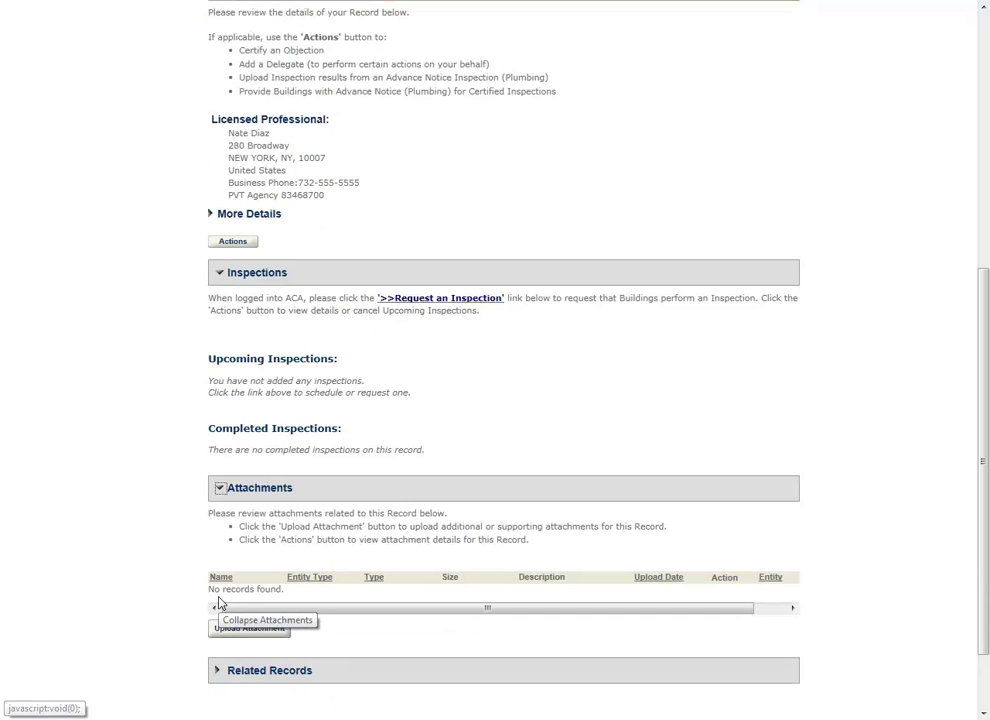
Step: Upload Sample ELV1.pdf as a new attachment to record 1F2967
click(230, 632)
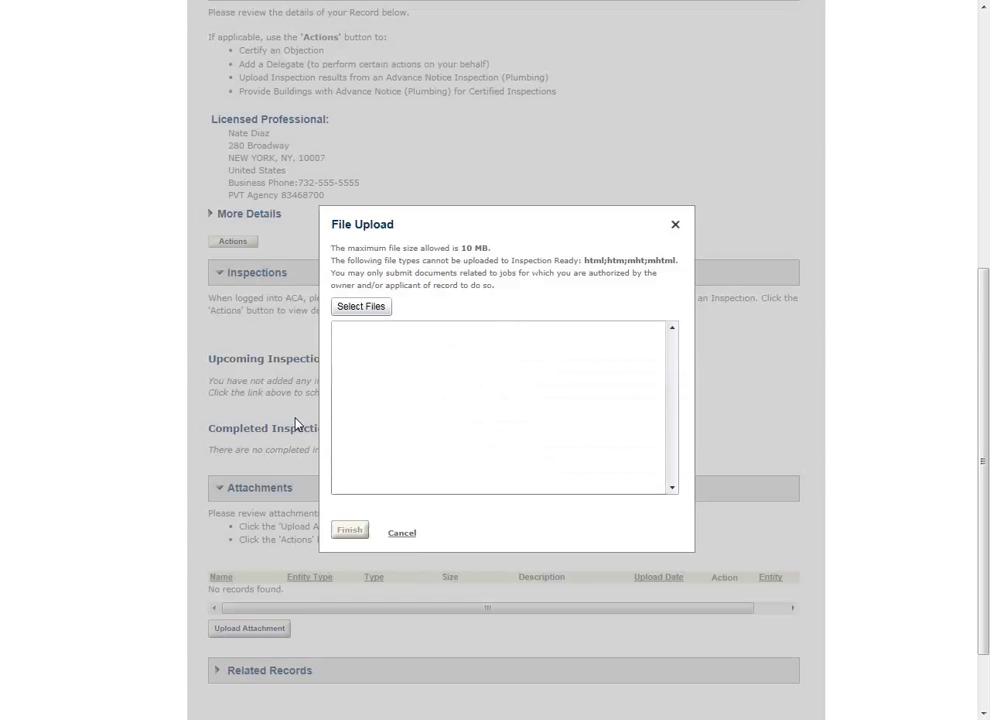
click(337, 310)
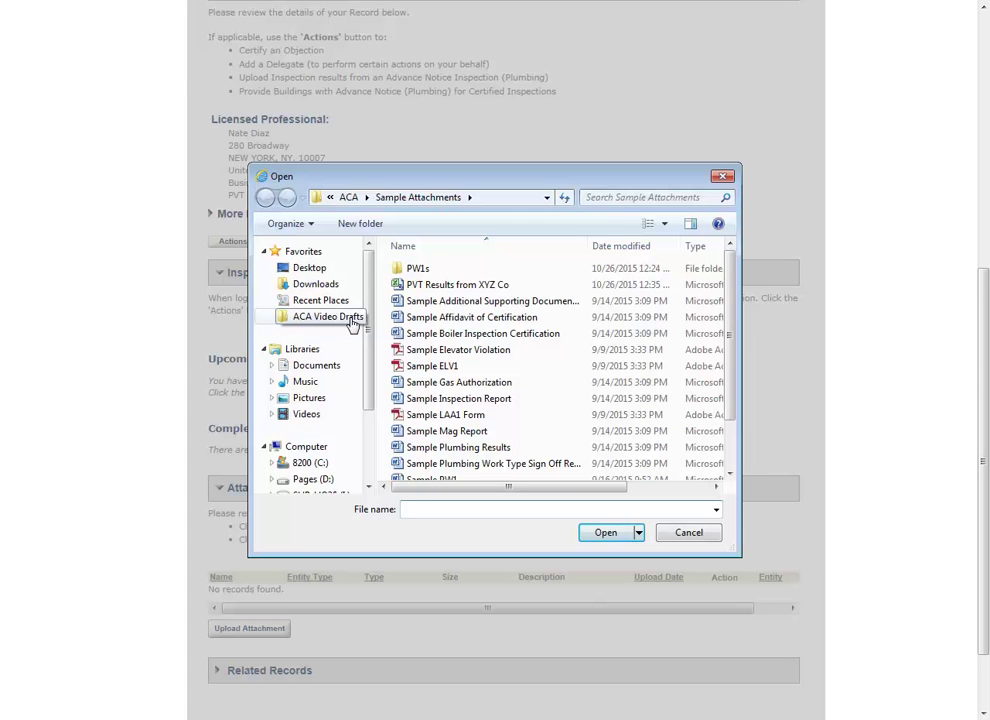
double_click(432, 369)
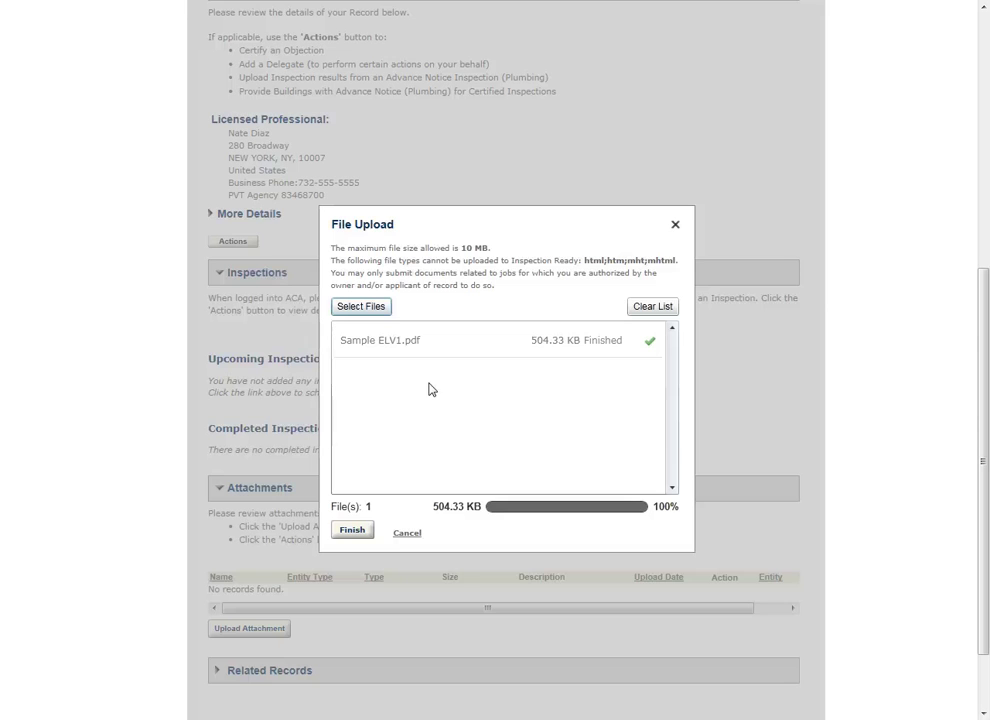
Step: Set the uploaded Sample ELV1.pdf's type to ELV-1 and save it to the record
click(353, 530)
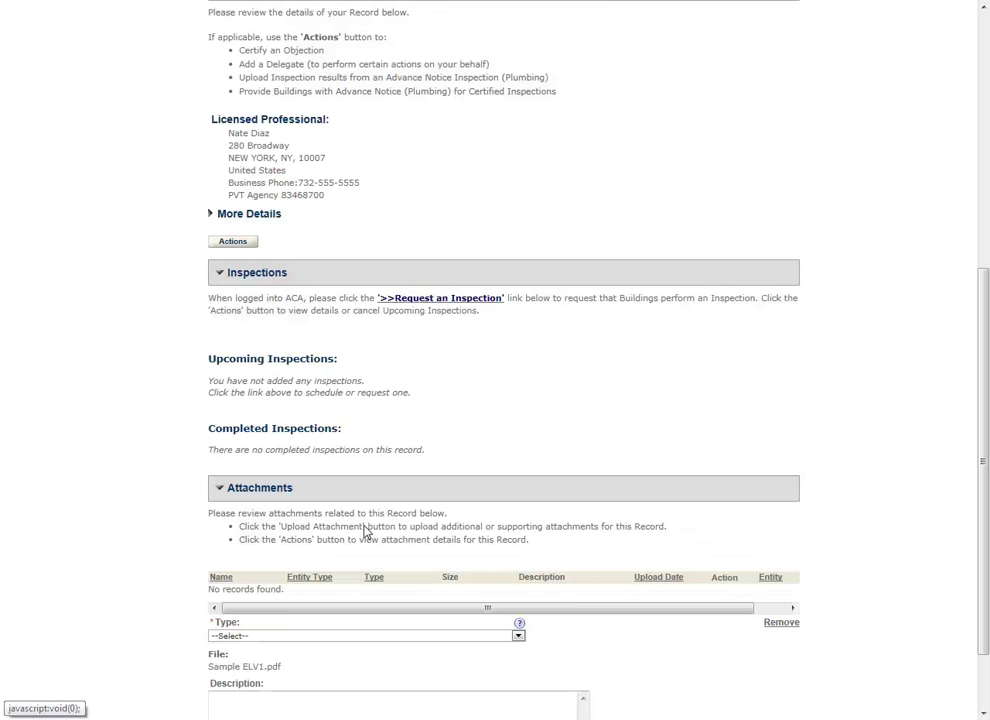
scroll(365, 526, down, 2)
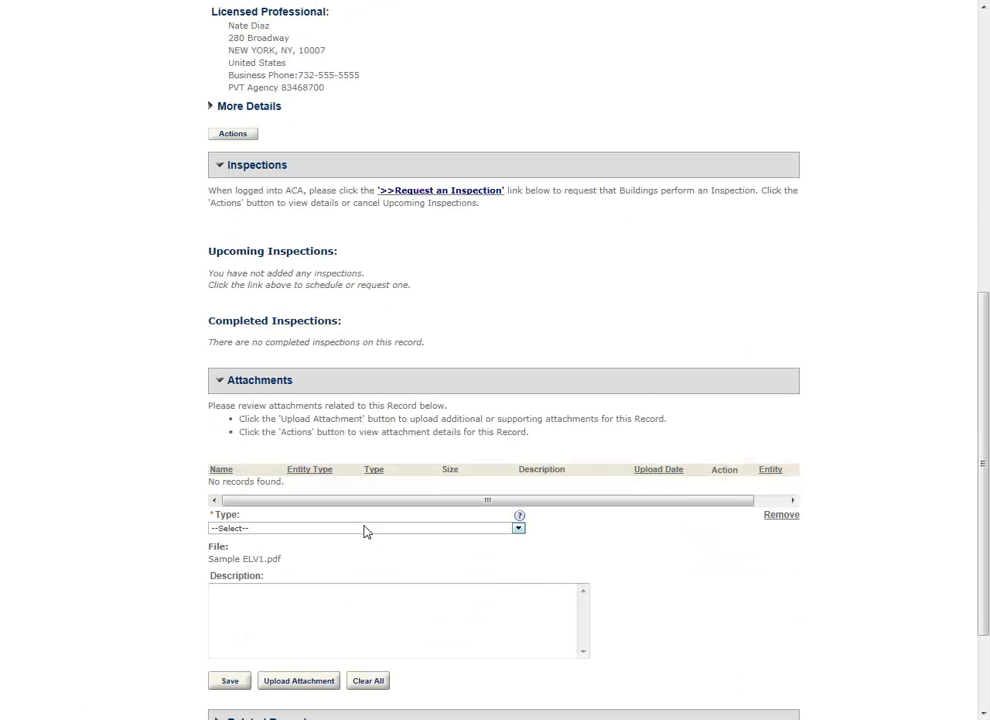
click(365, 528)
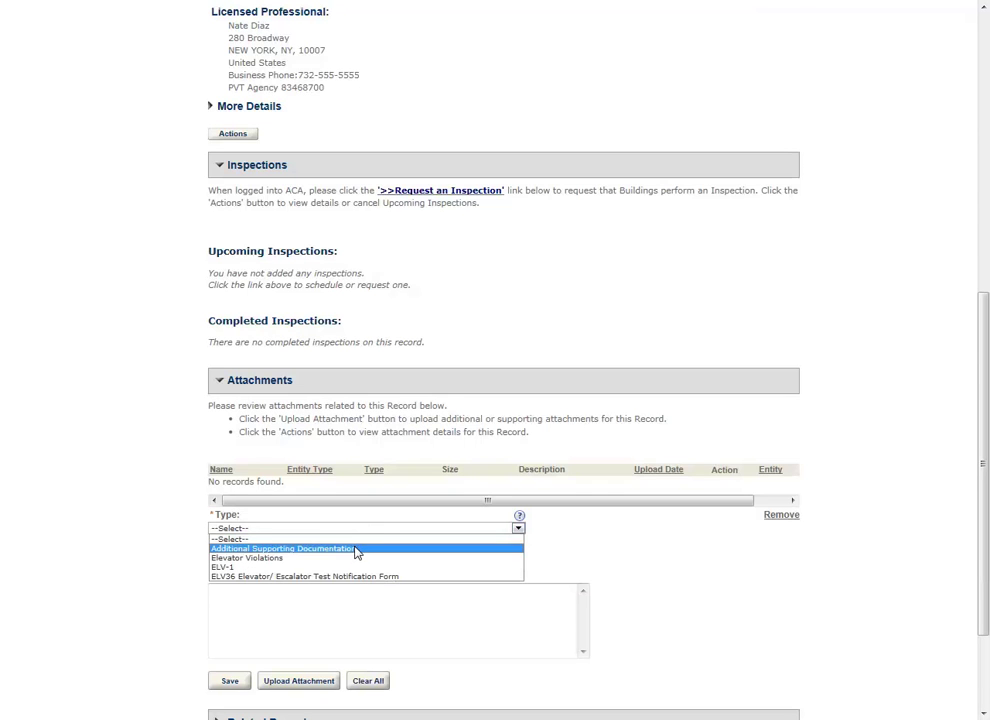
click(352, 567)
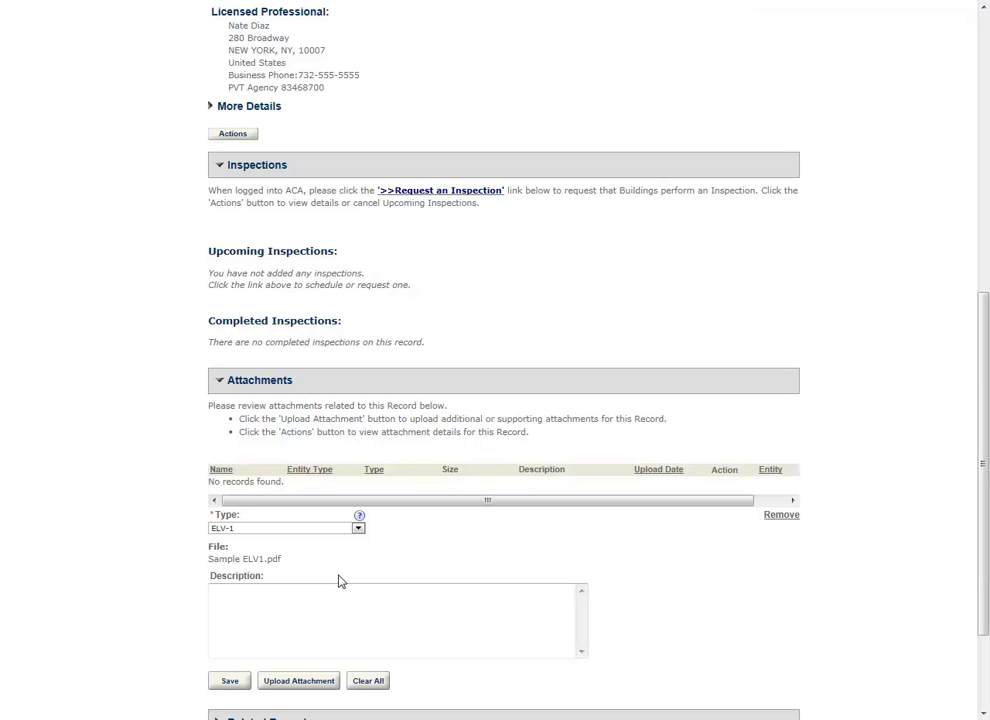
click(247, 653)
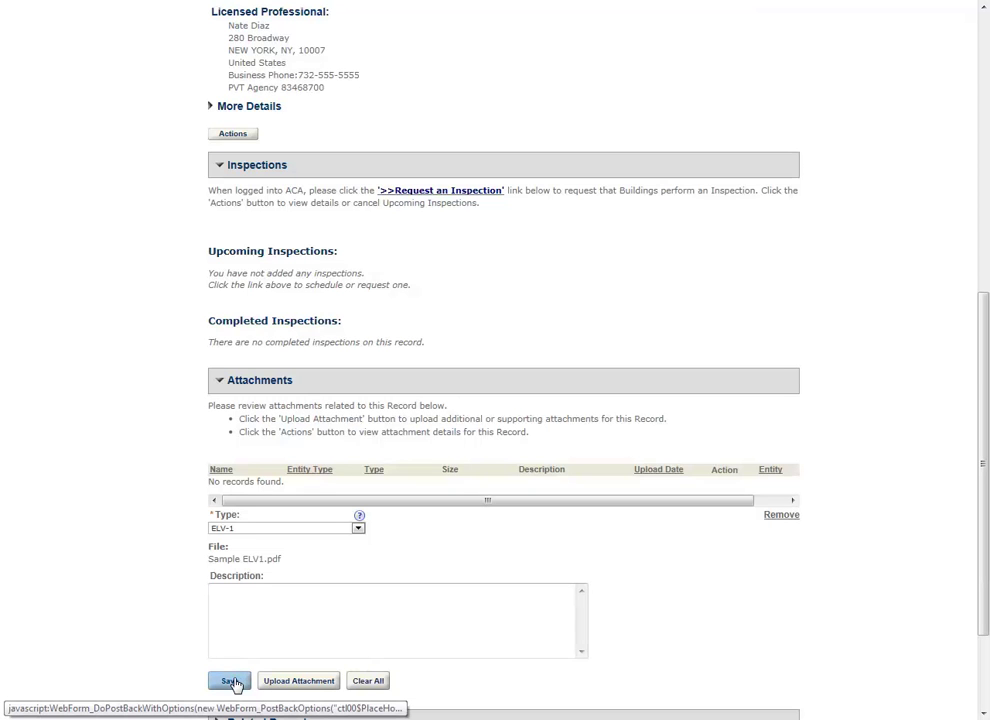
click(230, 681)
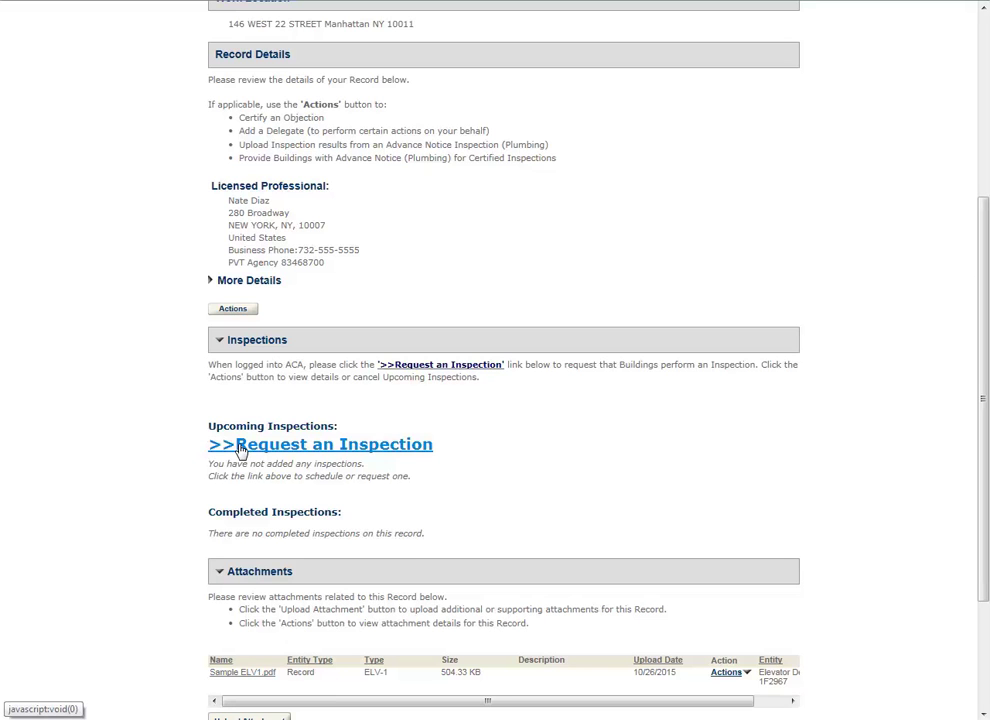
Step: Start a new inspection request from the record's Upcoming Inspections section
click(240, 451)
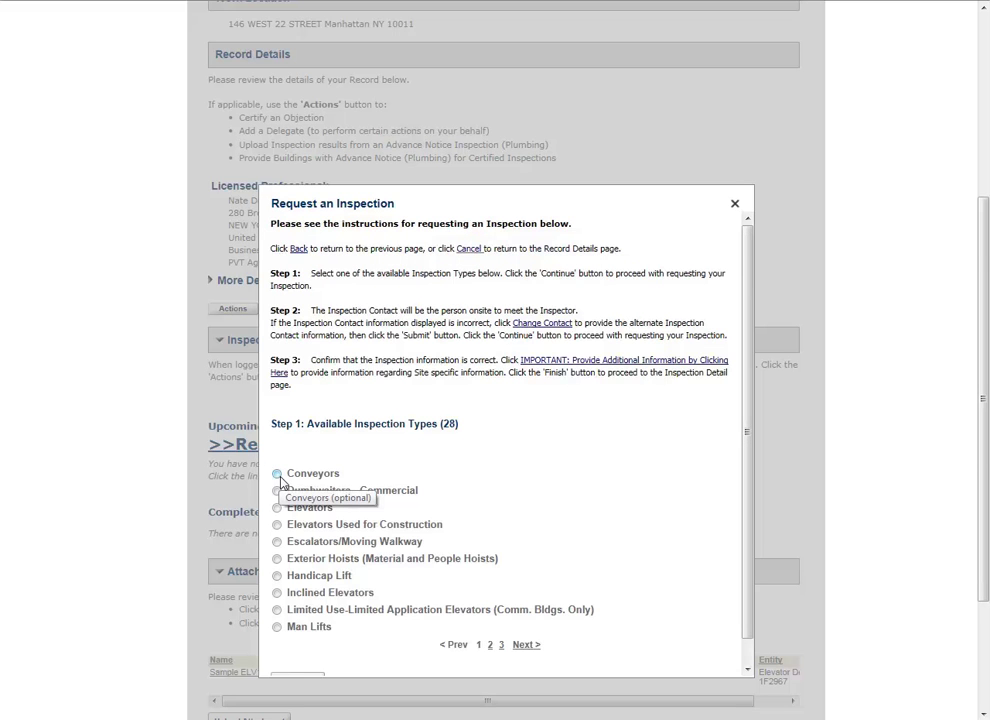
Step: Choose Conveyors as the inspection type and continue to Location and Contact
click(277, 474)
scroll(280, 483, down, 3)
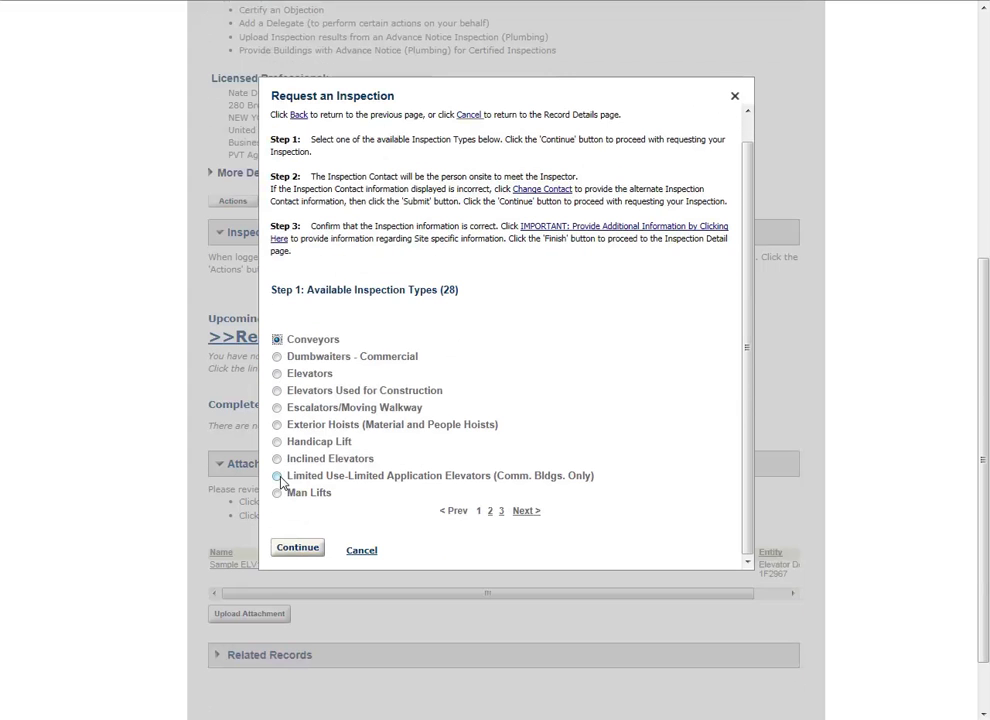
click(297, 550)
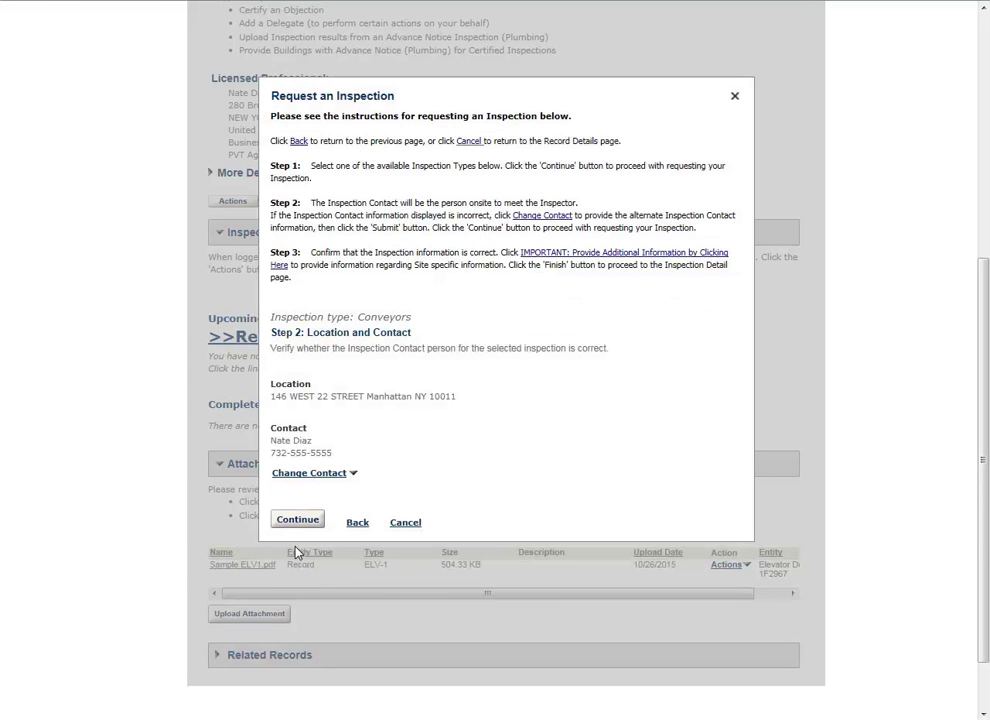
Step: Select the existing contact under Change Contact, submit it, and continue to Confirmation
click(310, 477)
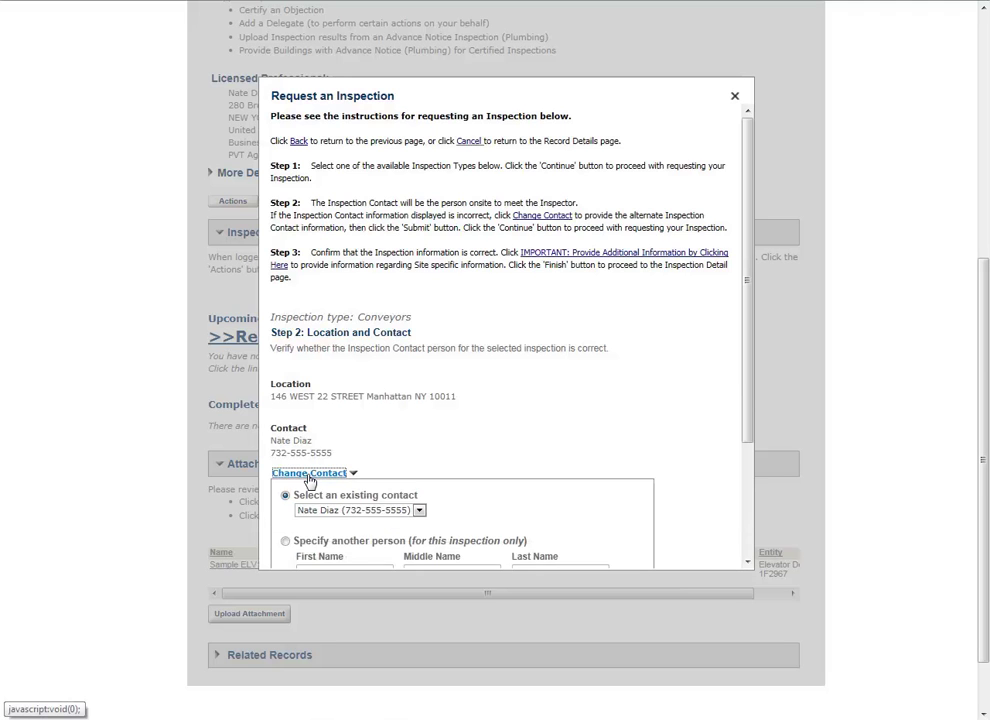
scroll(310, 482, down, 1)
click(328, 441)
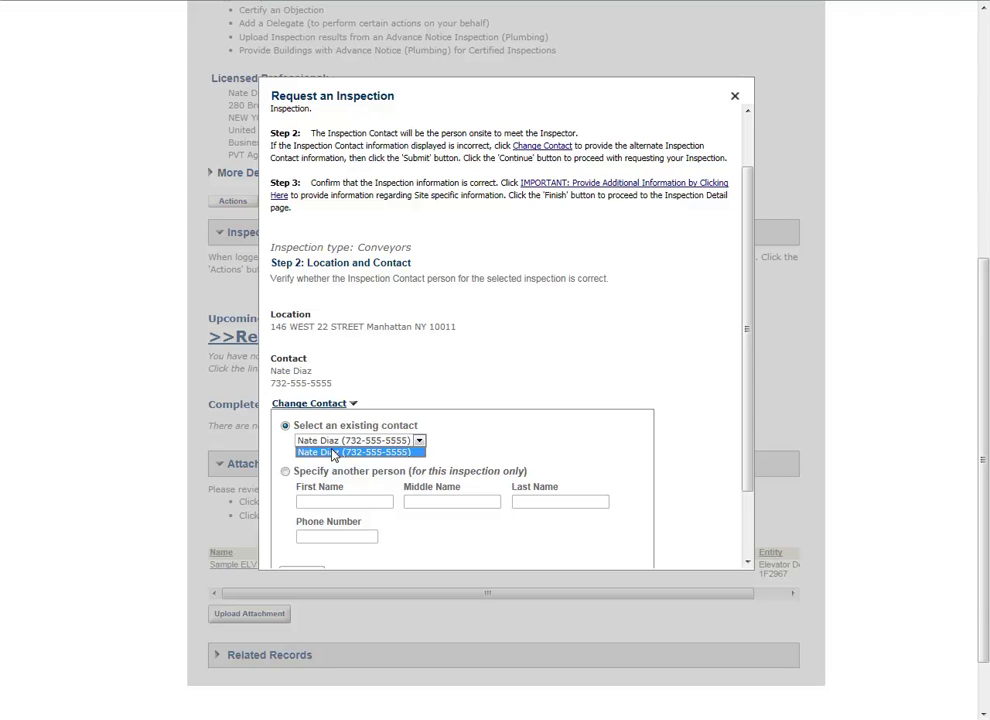
click(333, 452)
scroll(329, 471, down, 1)
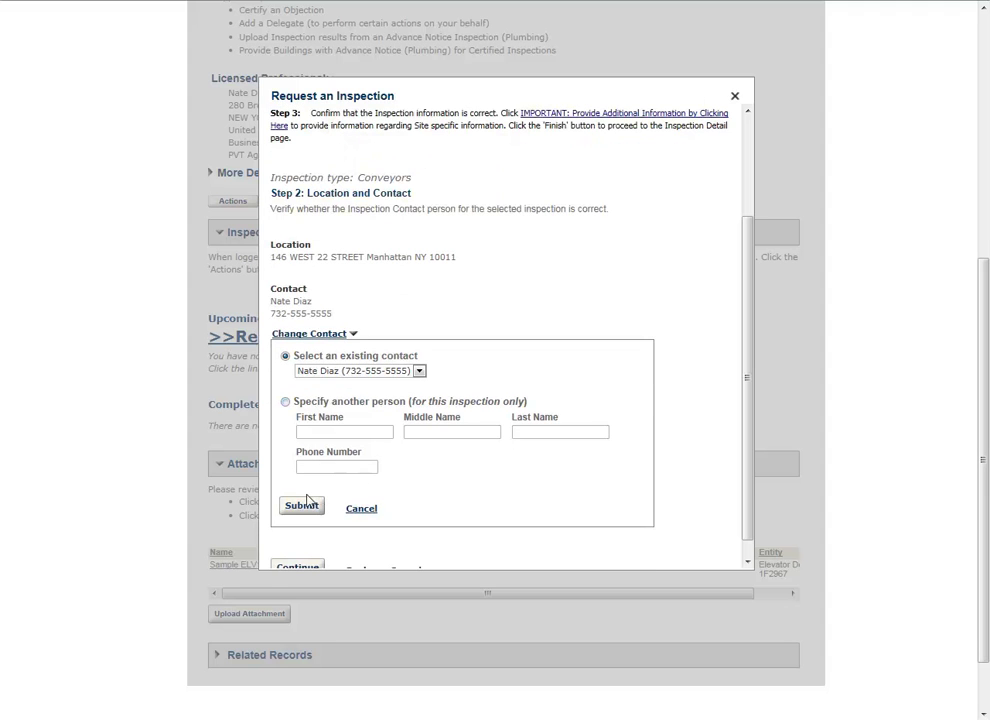
click(306, 506)
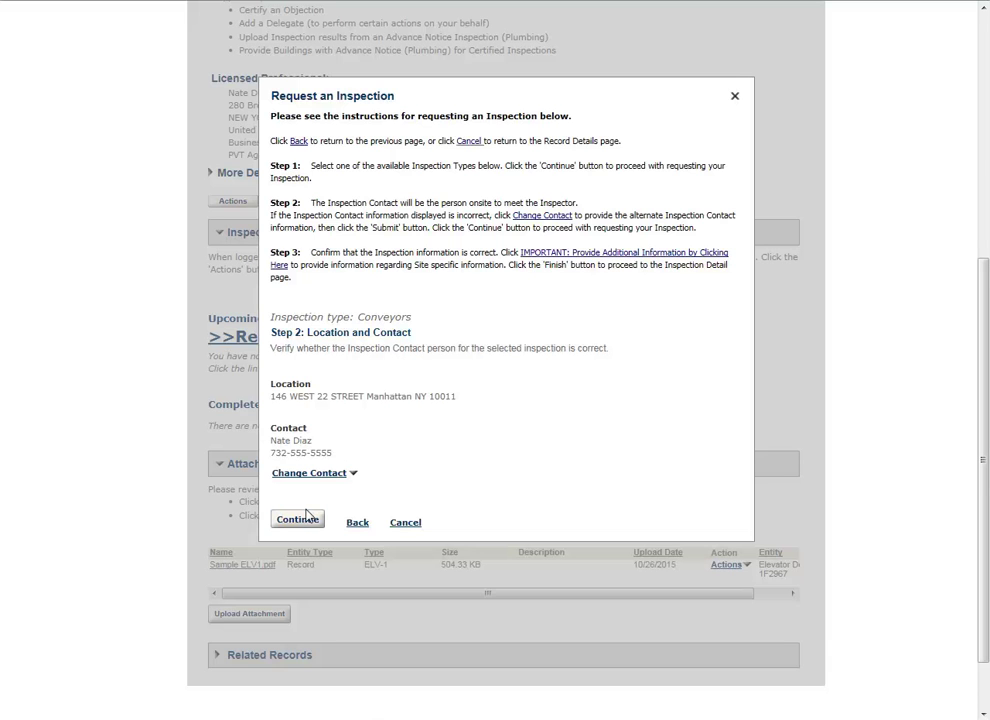
click(308, 518)
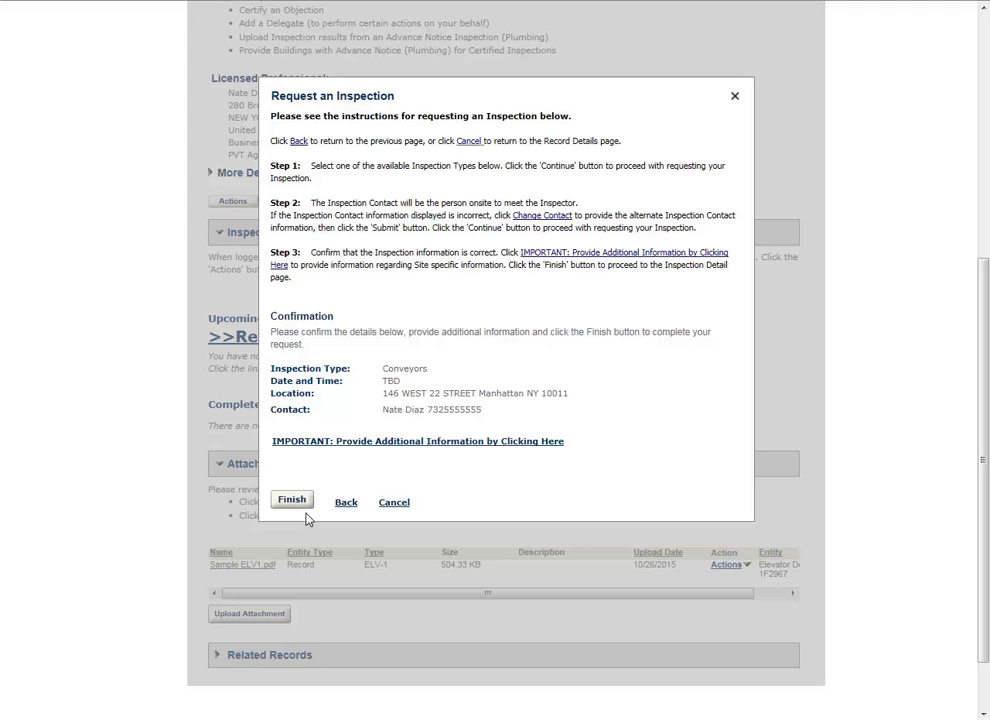
Step: Enter the note 'Additional information about inspection request' as additional information
click(332, 448)
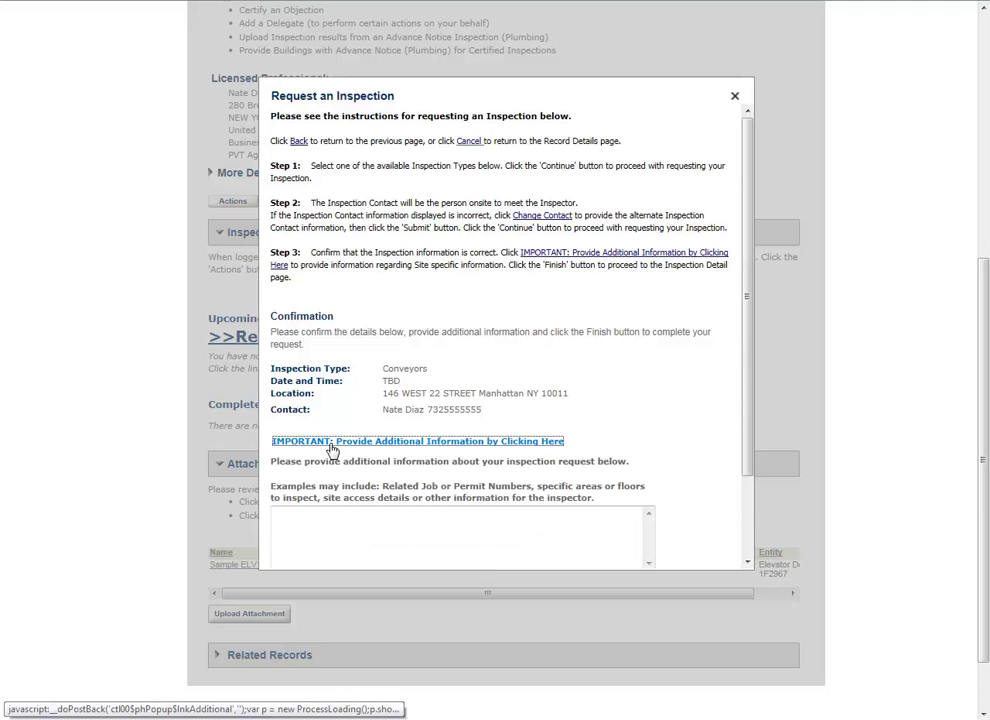
scroll(331, 445, down, 1)
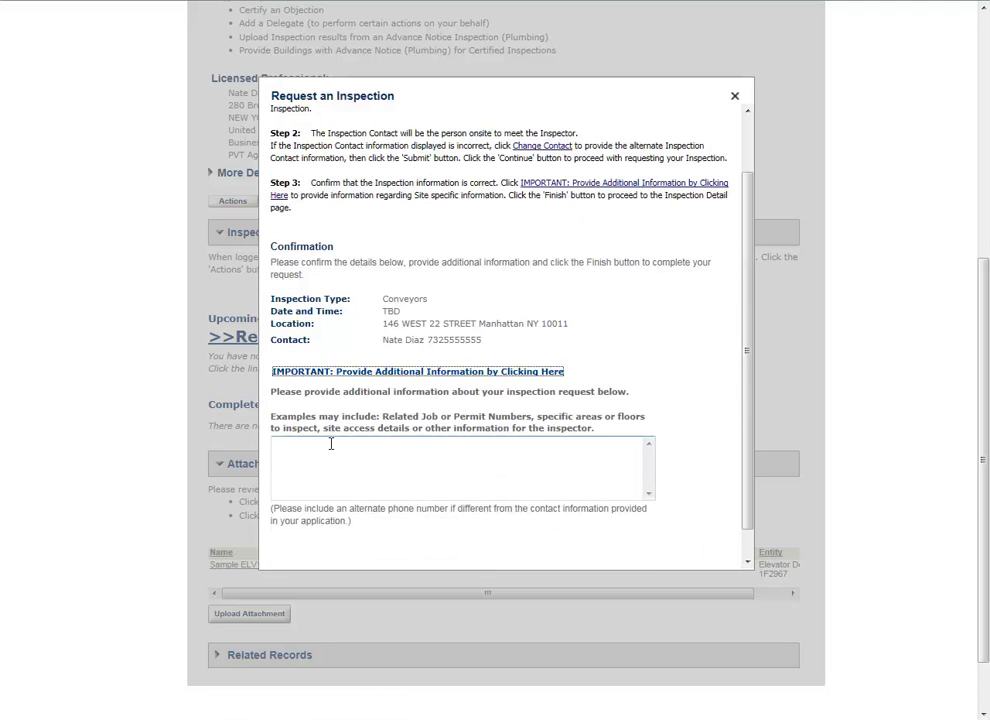
click(331, 444)
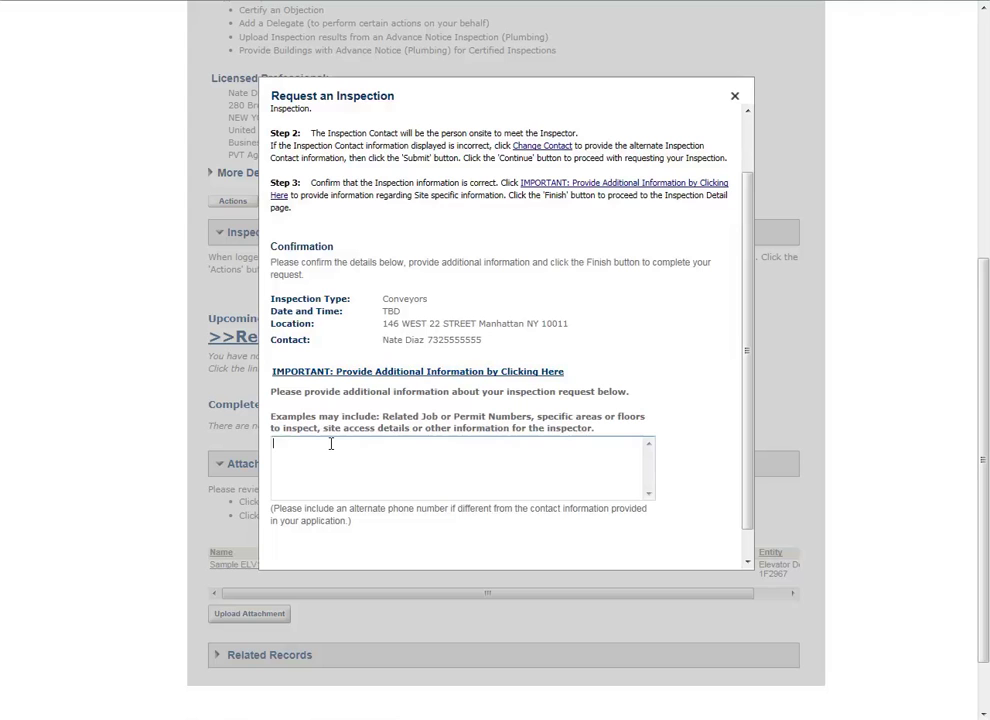
text(Additional inf)
key(BackSpace)
key(BackSpace)
text(nformation about inspection )
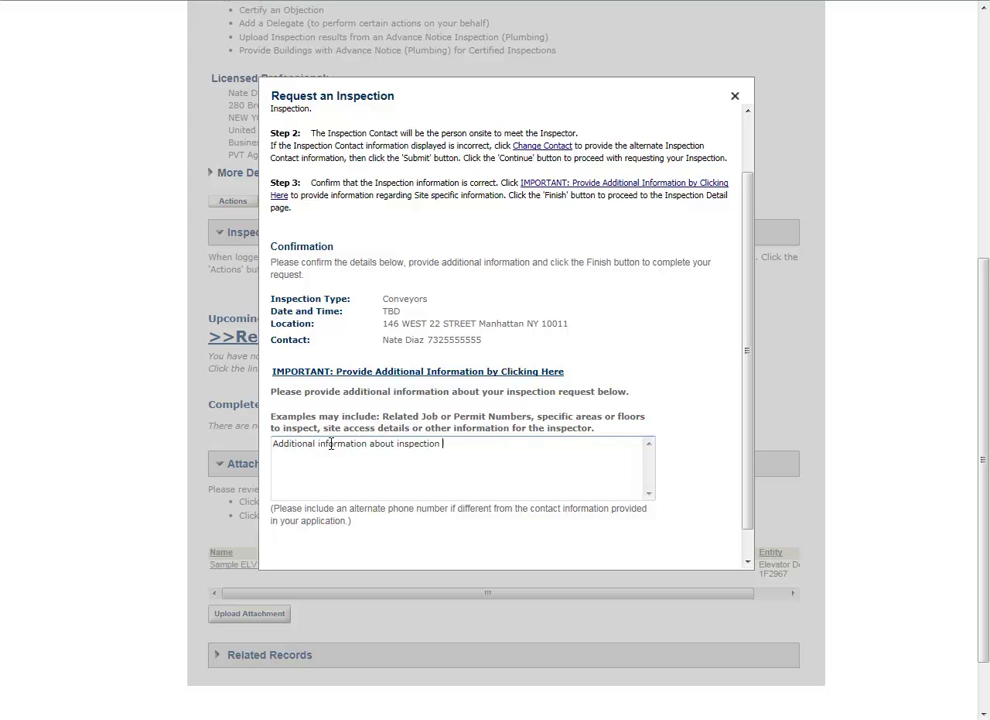
text(request)
scroll(331, 445, down, 2)
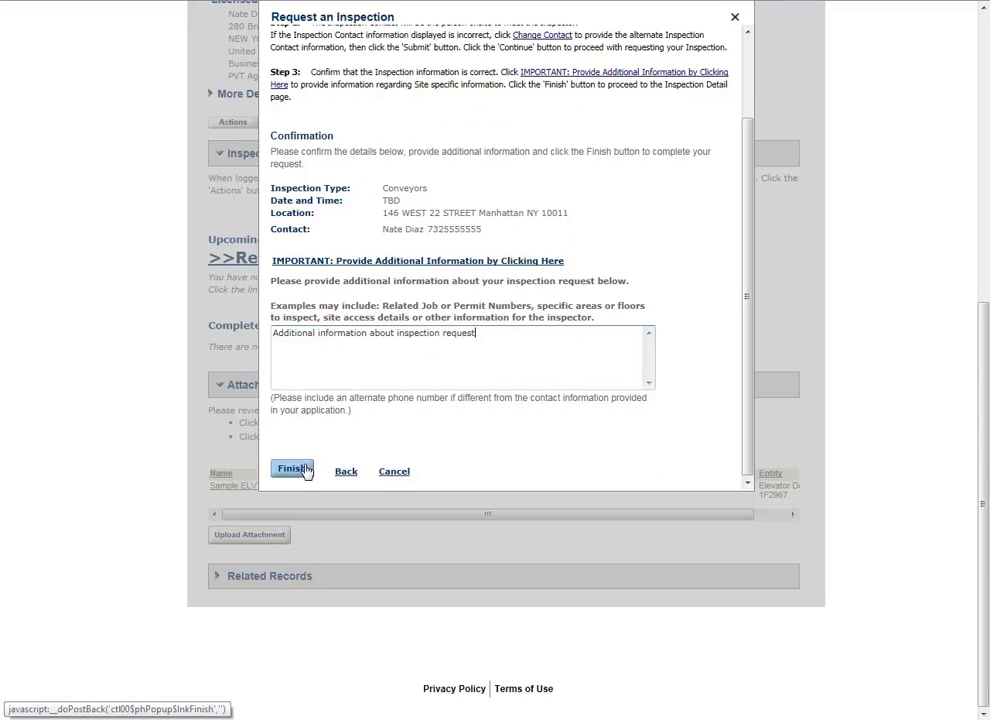
Step: Finish and submit the Conveyors inspection request for record 1F2967
click(303, 471)
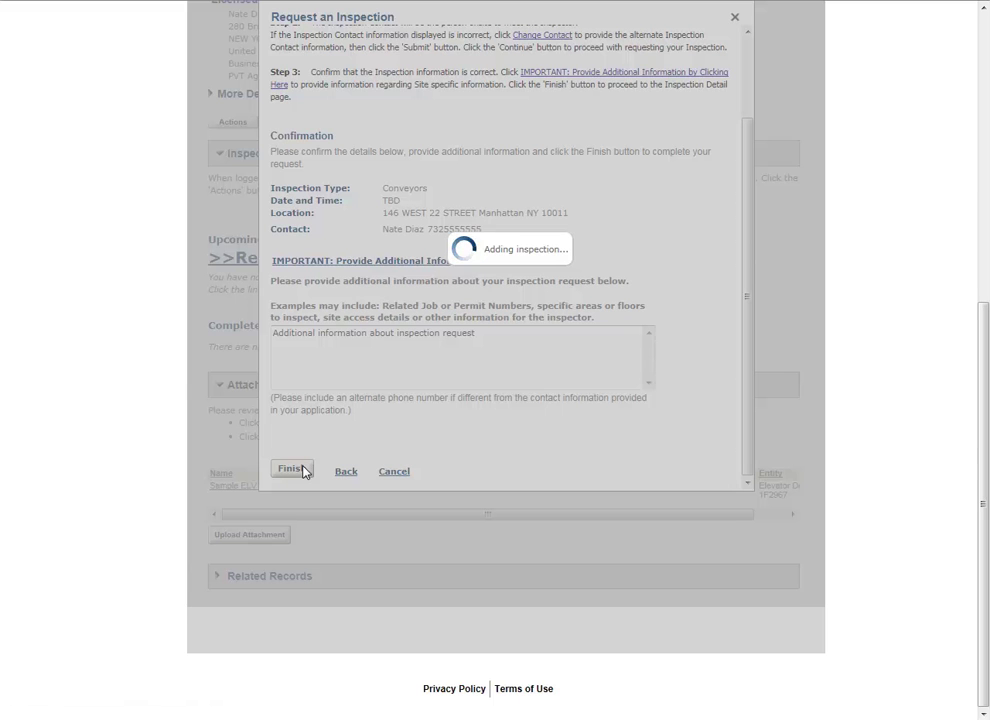